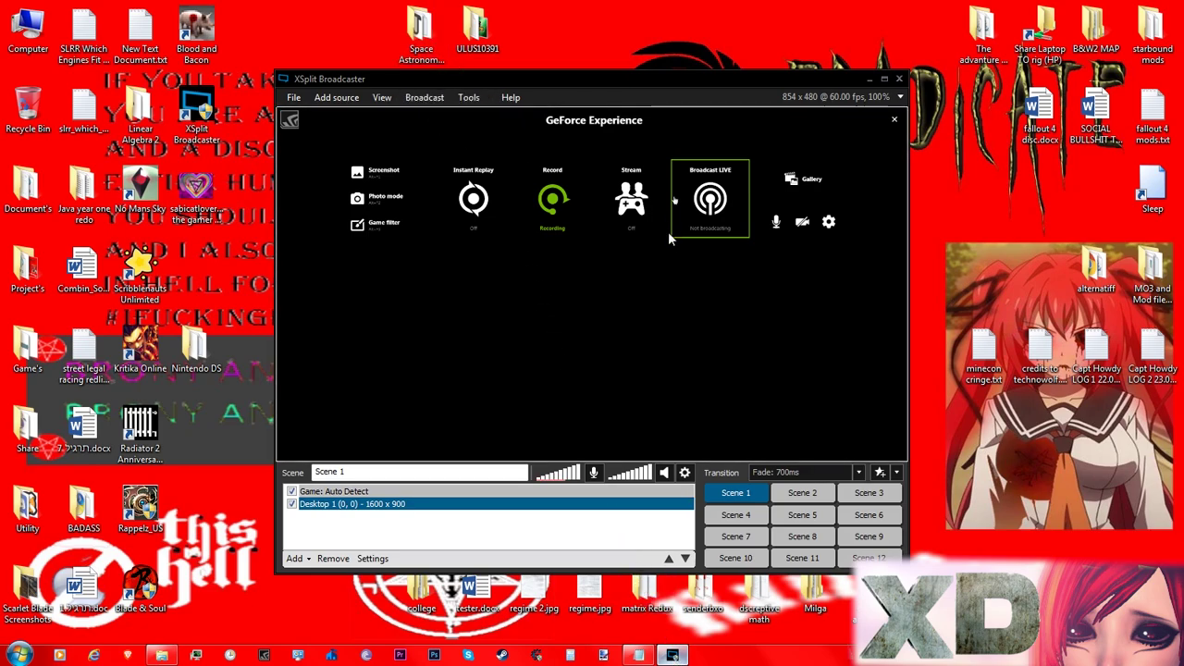
- Select the Game: Auto Detect source and show the YouTubeLive and Local Recording channels
key("Up")
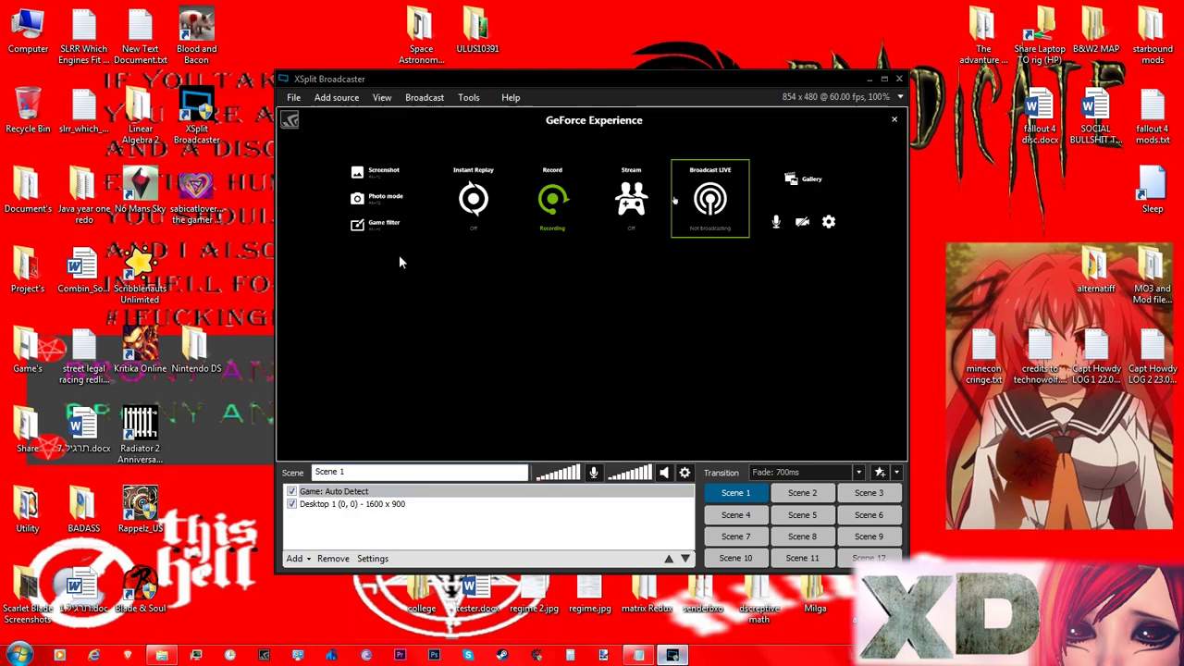
left_click(409, 102)
left_click(417, 100)
left_click(426, 102)
left_click(426, 100)
- Open the YouTubeLive channel's properties and choose NVENC H.264 as the video codec
left_click(426, 100)
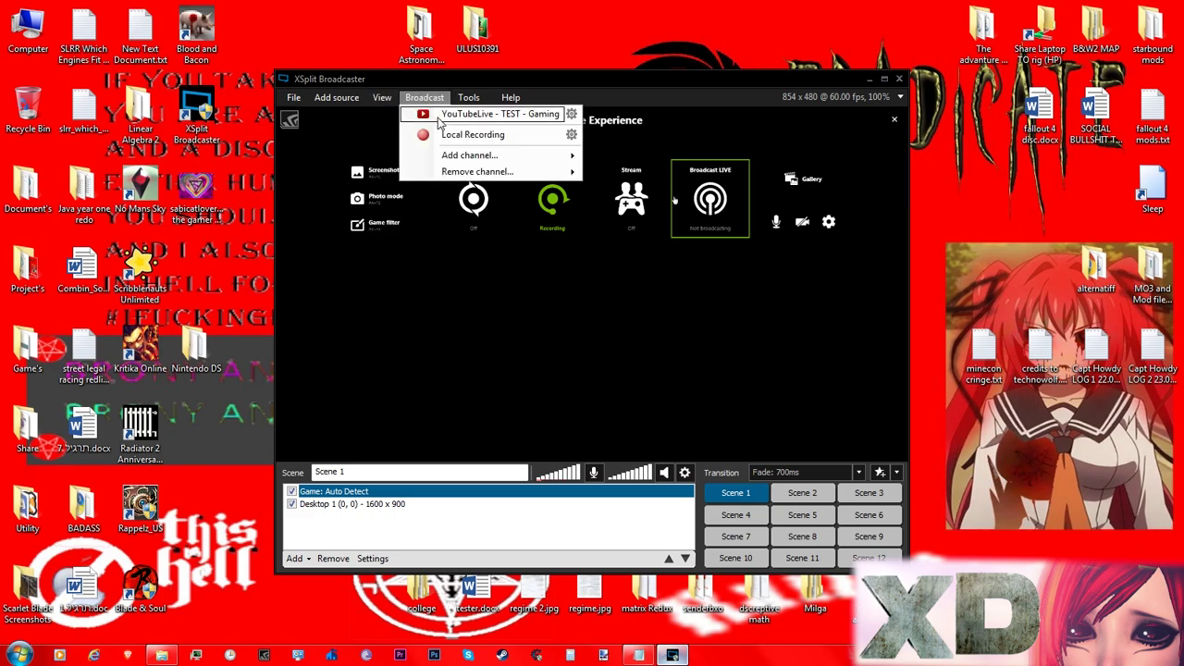
left_click(571, 114)
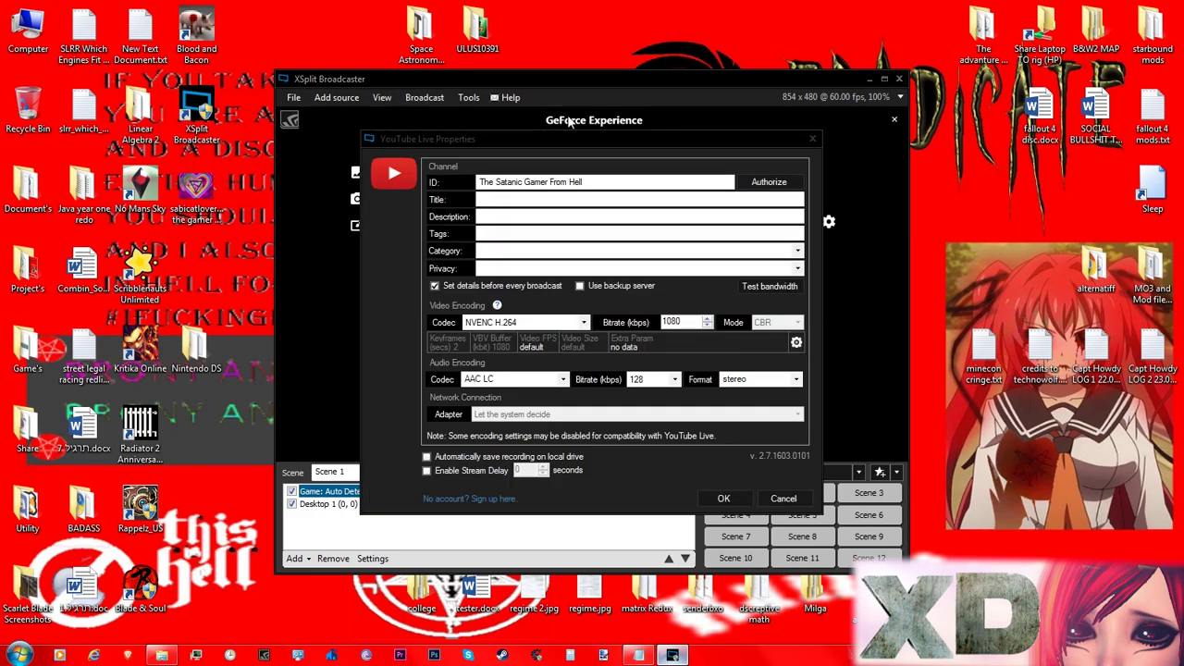
left_click(521, 323)
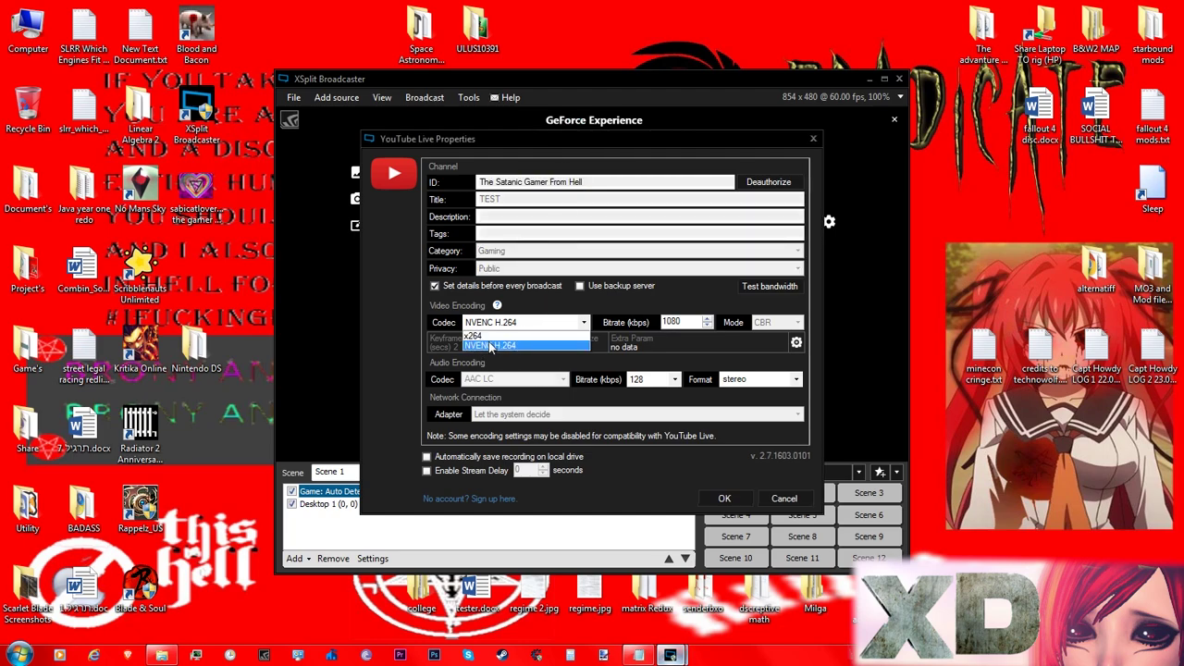
left_click(489, 345)
left_click(485, 323)
left_click(474, 347)
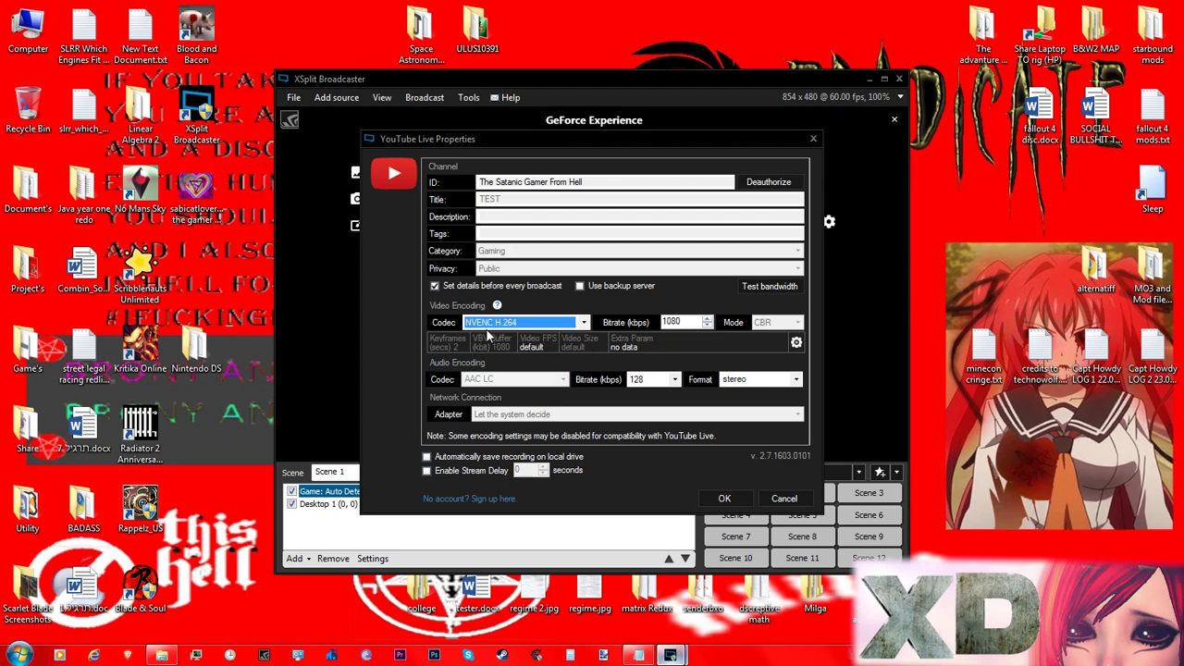
- Recheck the codec list, leaving NVENC H.264 selected
key("alt+Down")
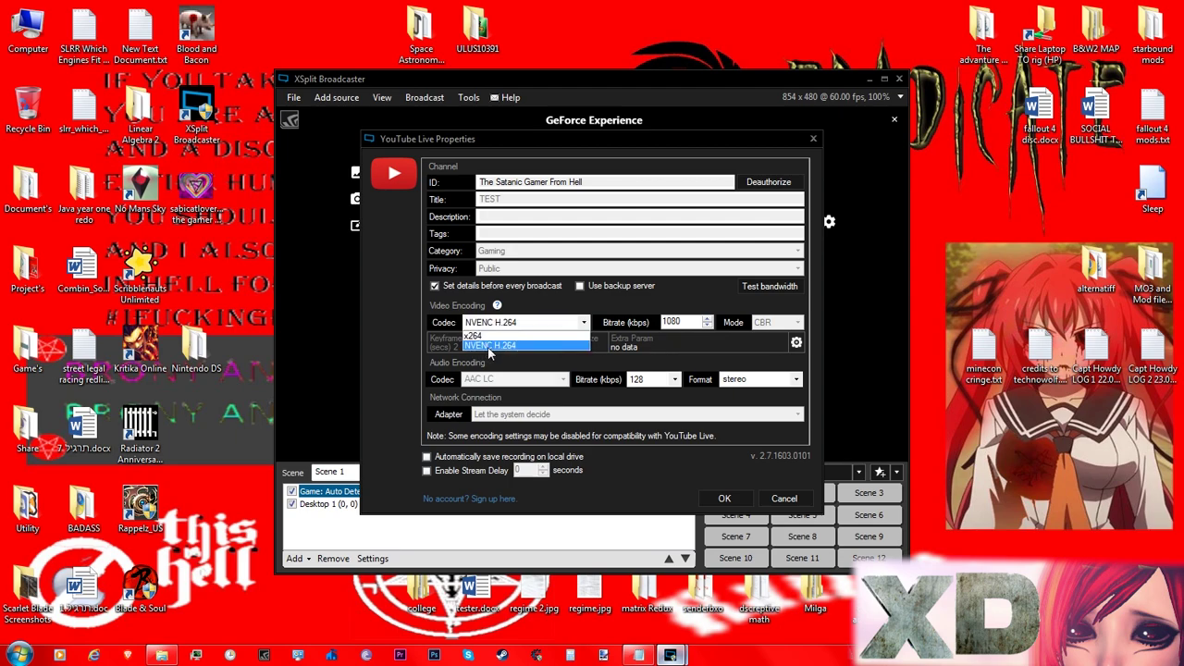
left_click(488, 346)
key("alt+Down")
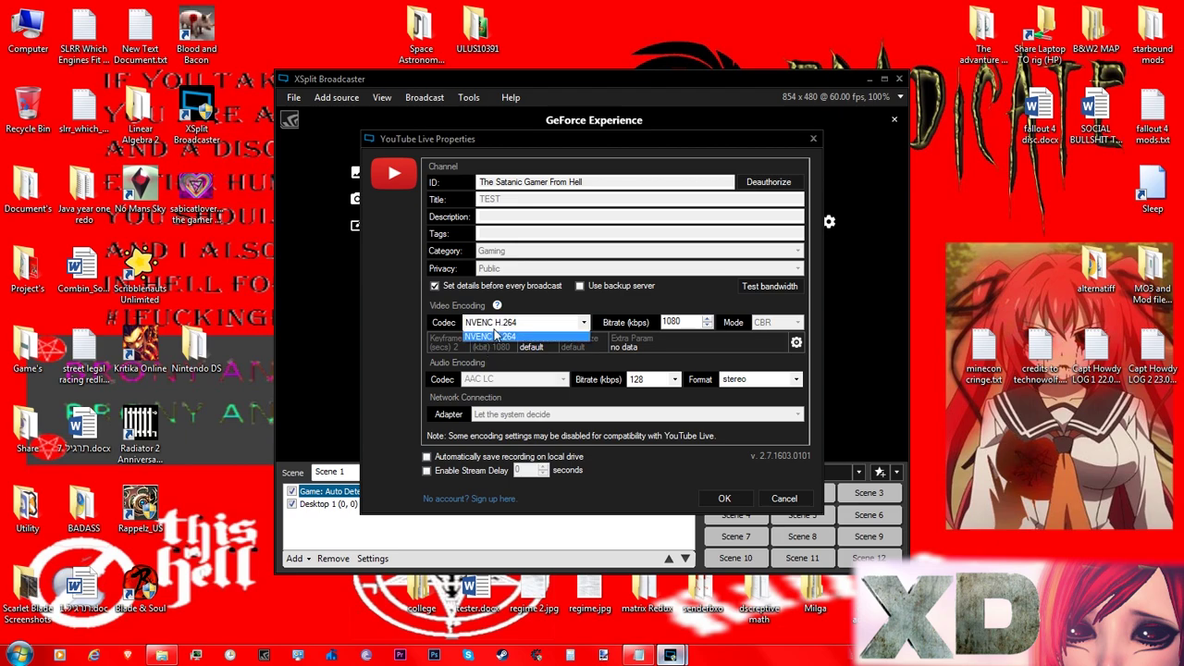
left_click(472, 344)
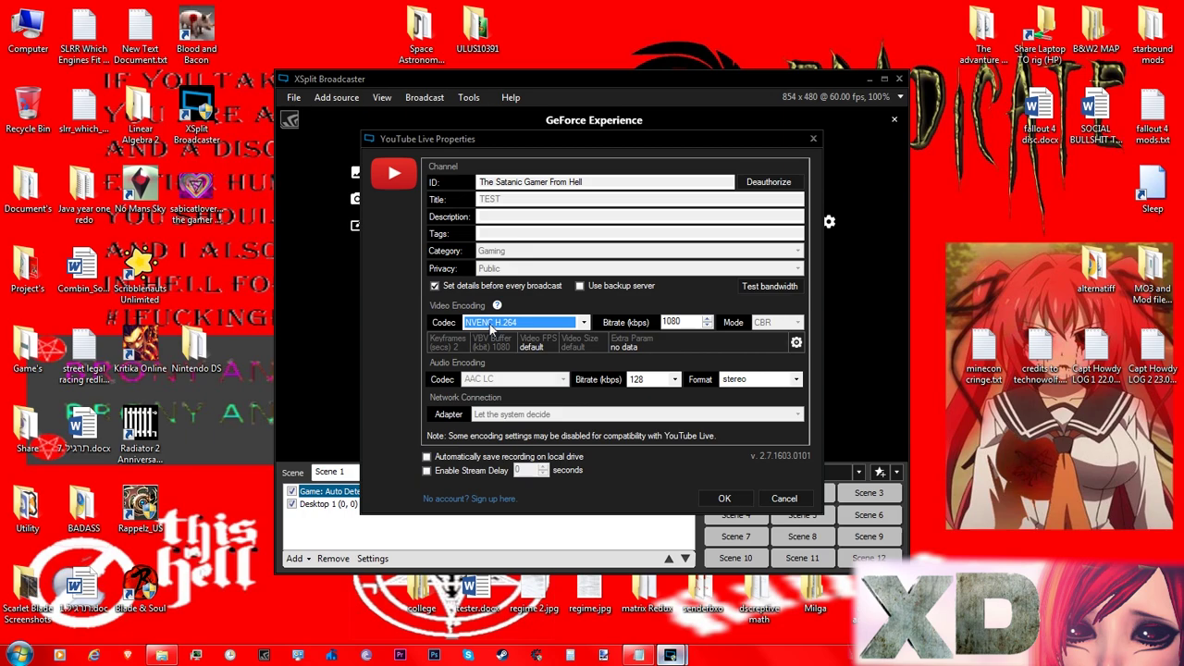
left_click(490, 325)
left_click(490, 326)
left_click(490, 326)
left_click(491, 325)
left_click(491, 326)
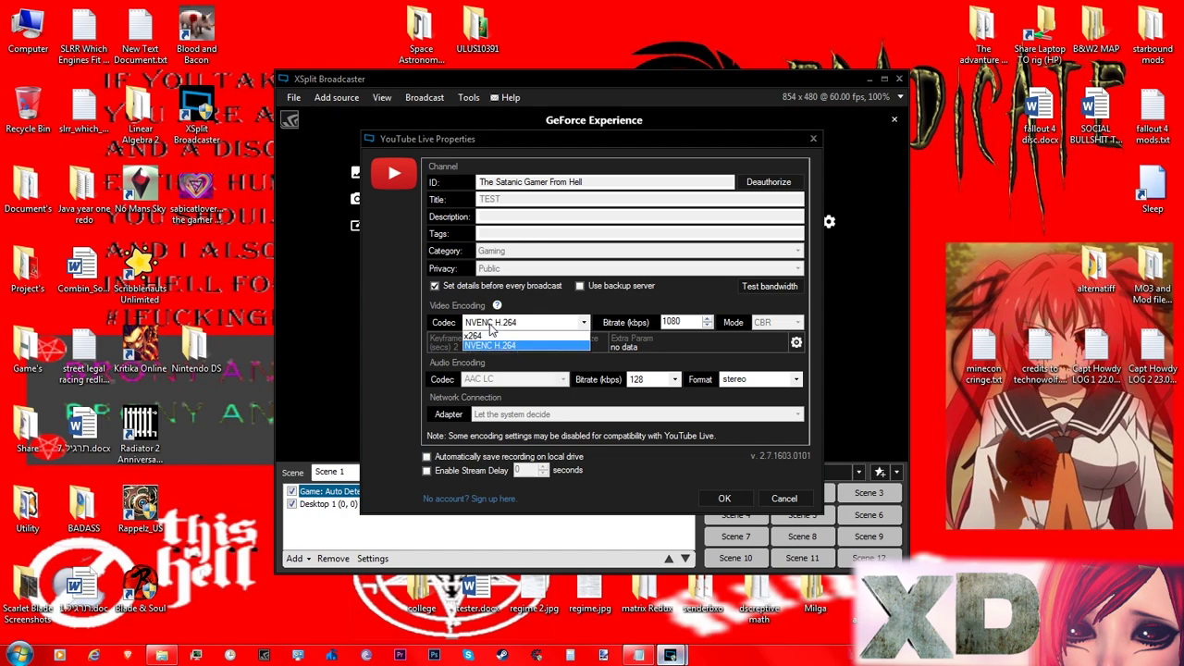
left_click(445, 341)
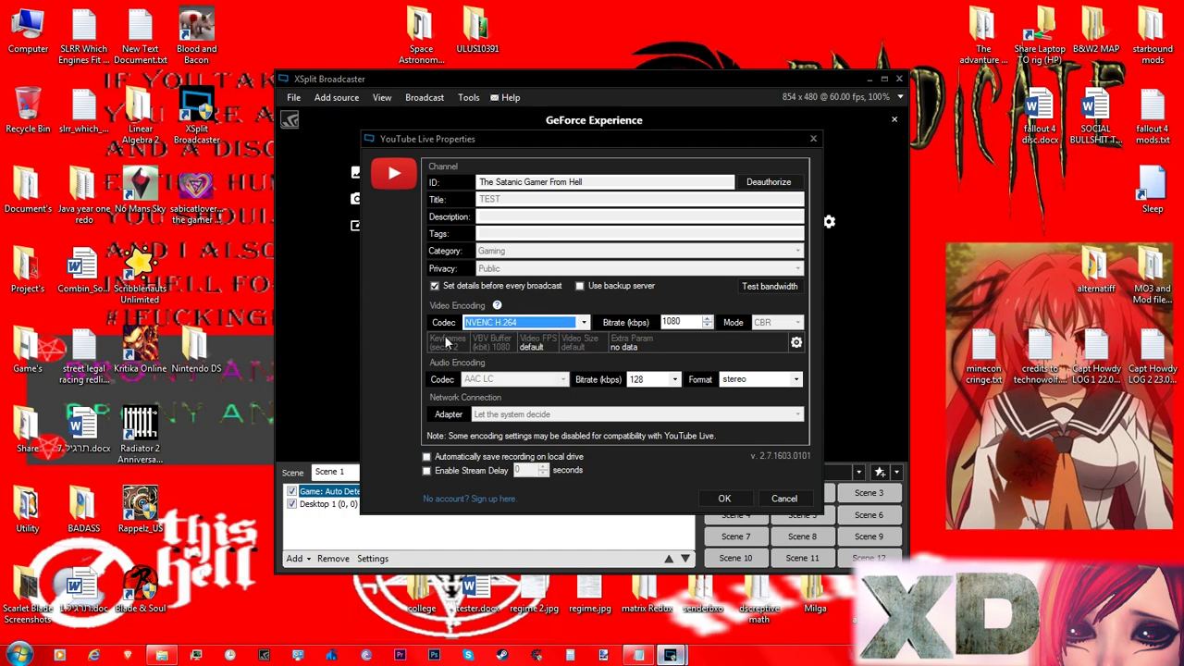
- Inspect the advanced encoding setup and select the 1080 kbps bitrate value
left_click(796, 342)
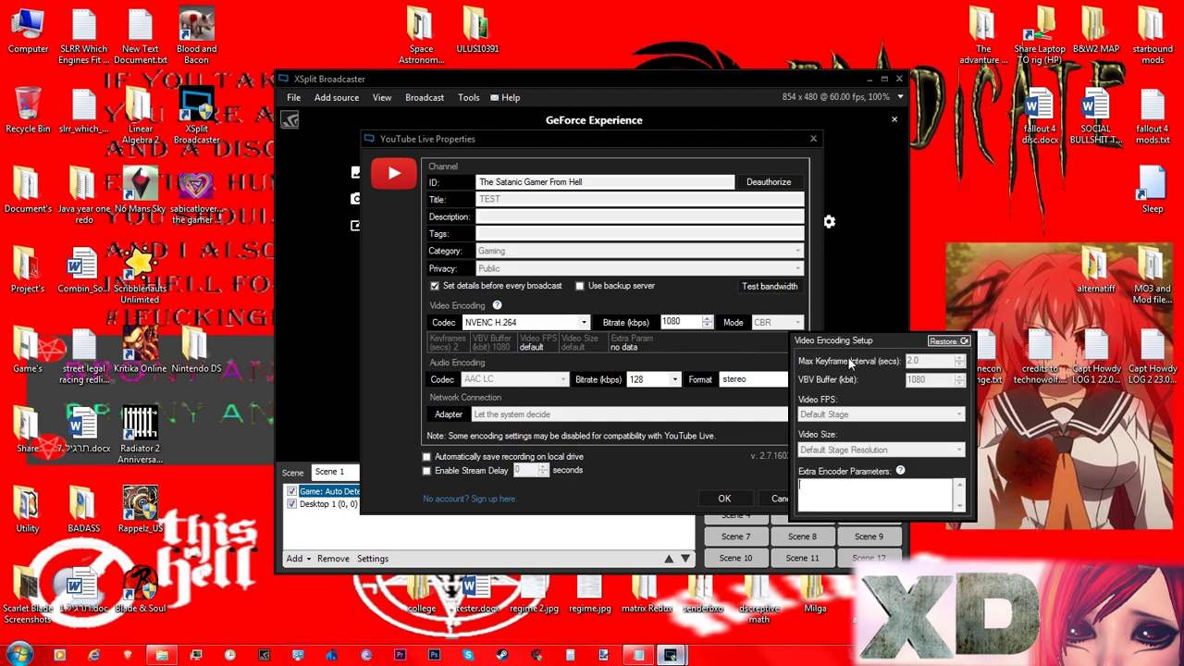
left_click(623, 343)
left_click(797, 344)
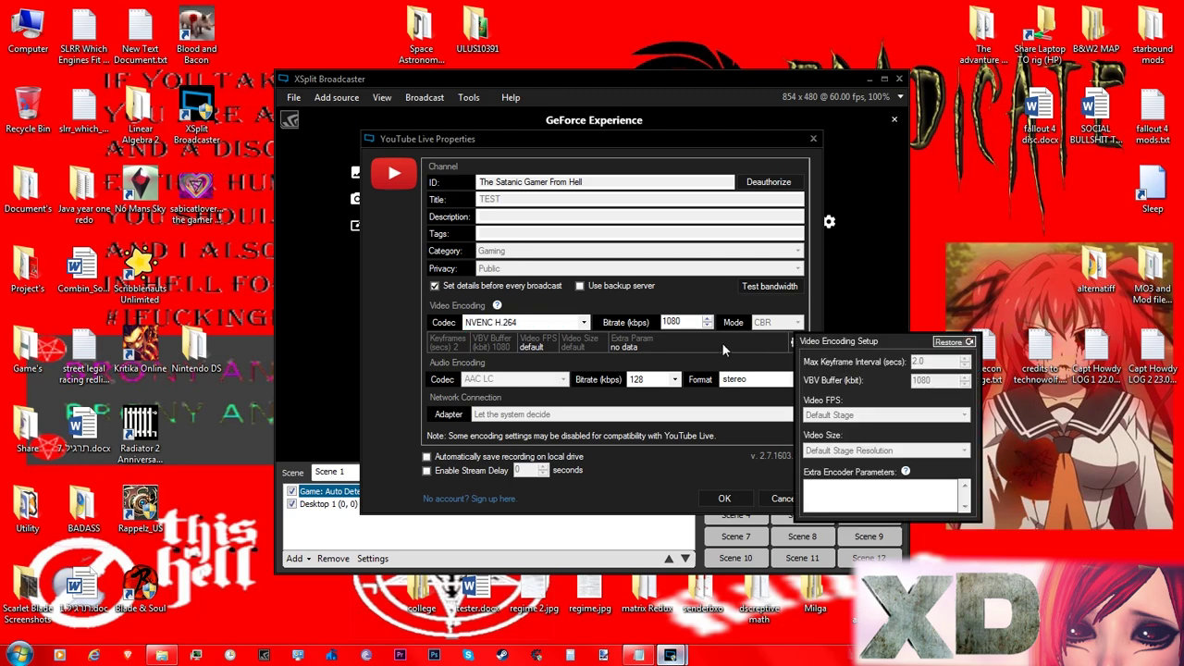
left_click(690, 343)
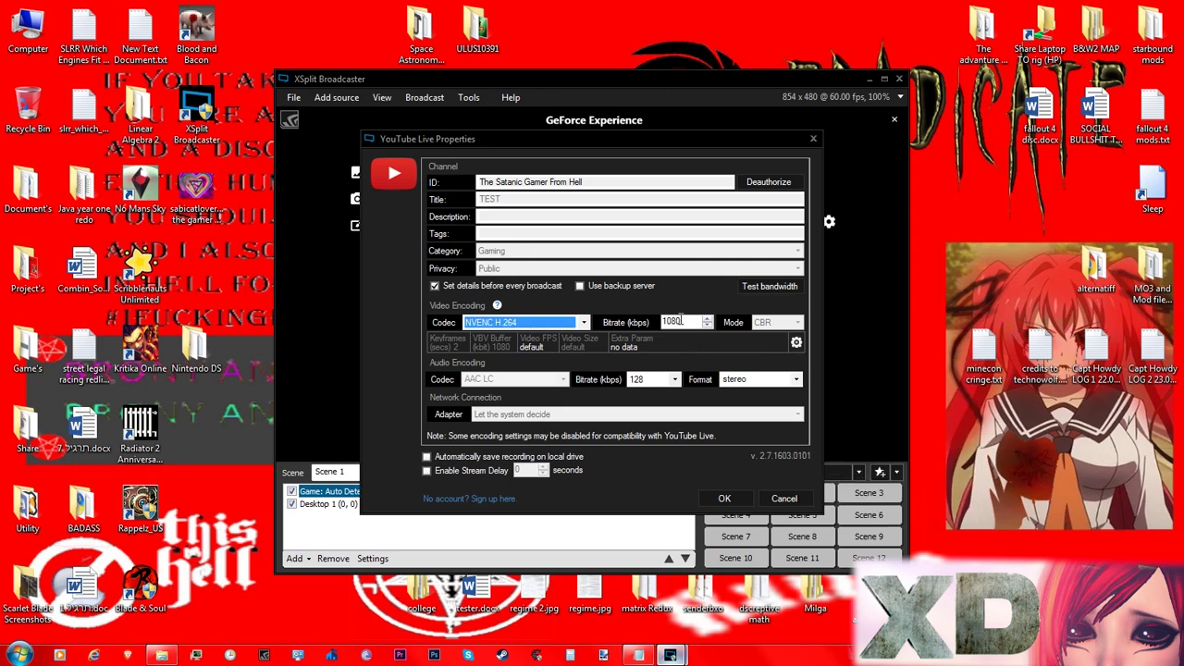
double_click(681, 321)
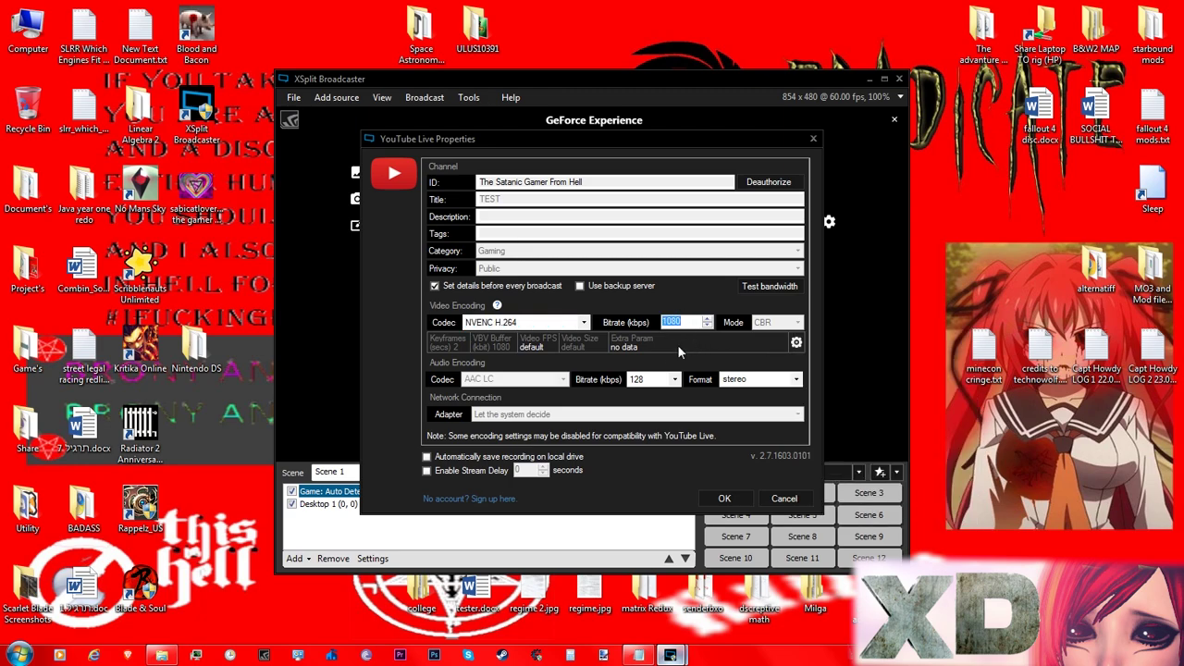
left_click(195, 654)
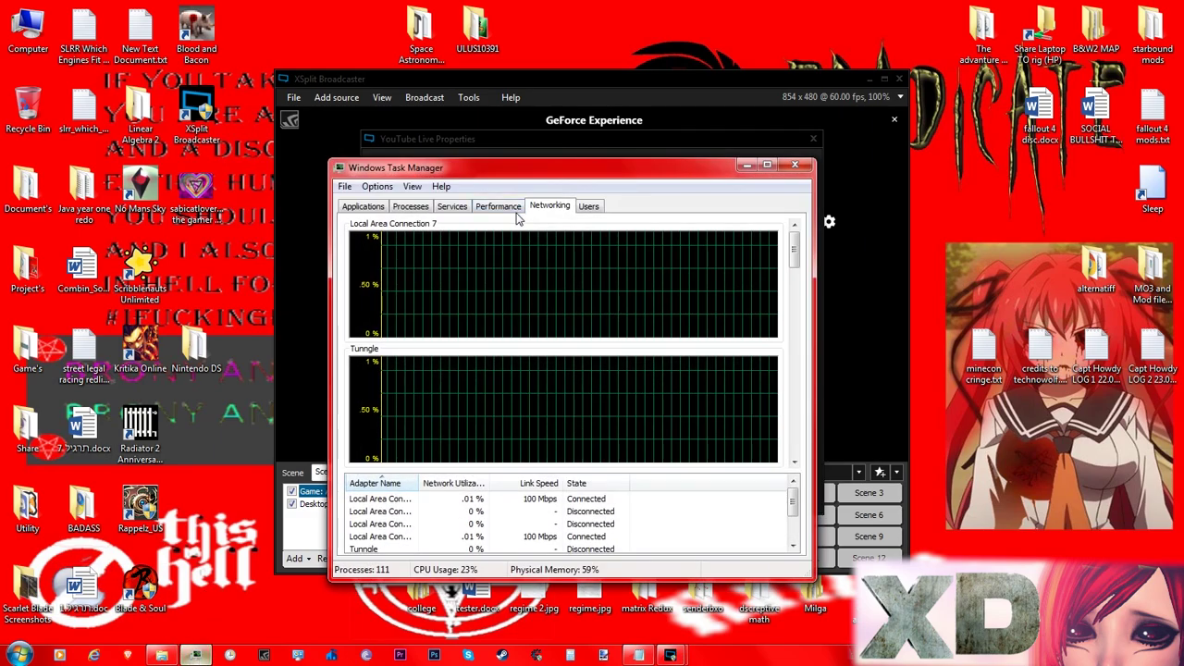
- Select the connected Local Area Connection to see its 100 Mbps link speed
left_click(531, 500)
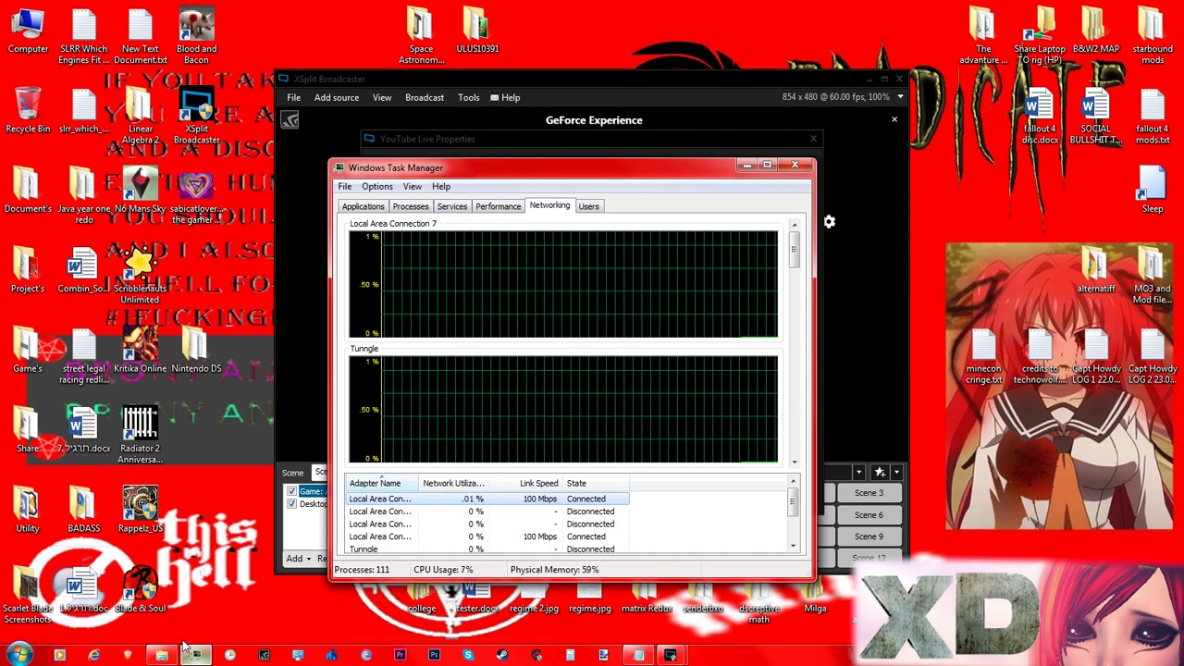
key("super")
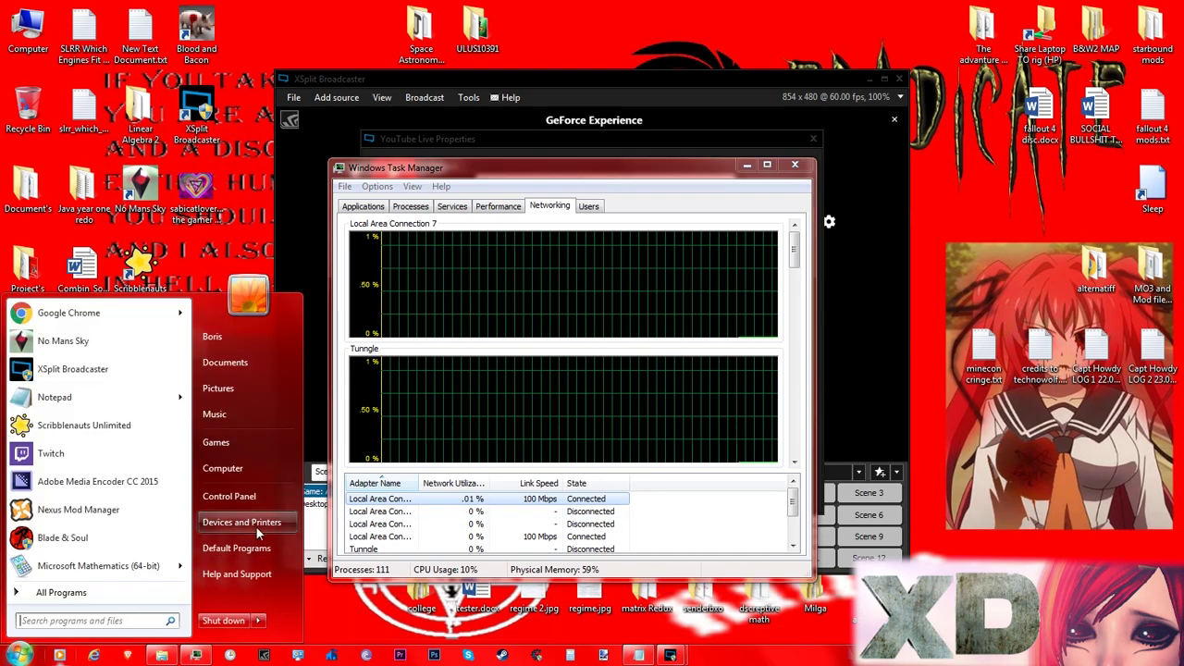
left_click(109, 317)
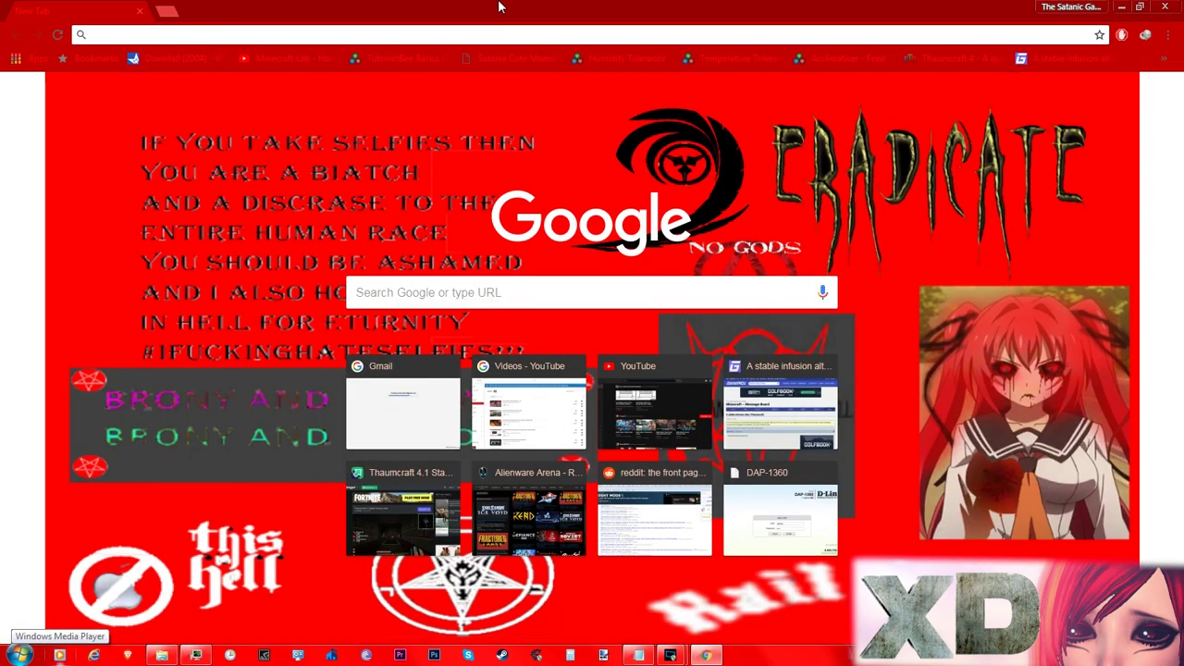
type("speedtes.")
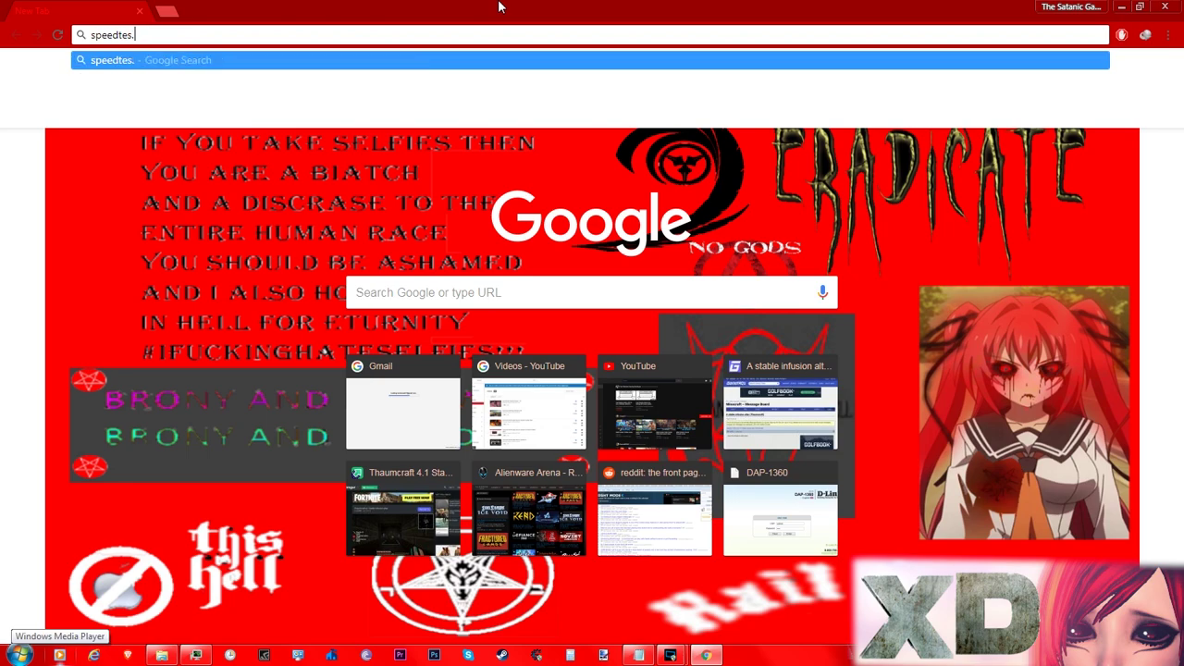
key("BackSpace")
type("t")
key("Return")
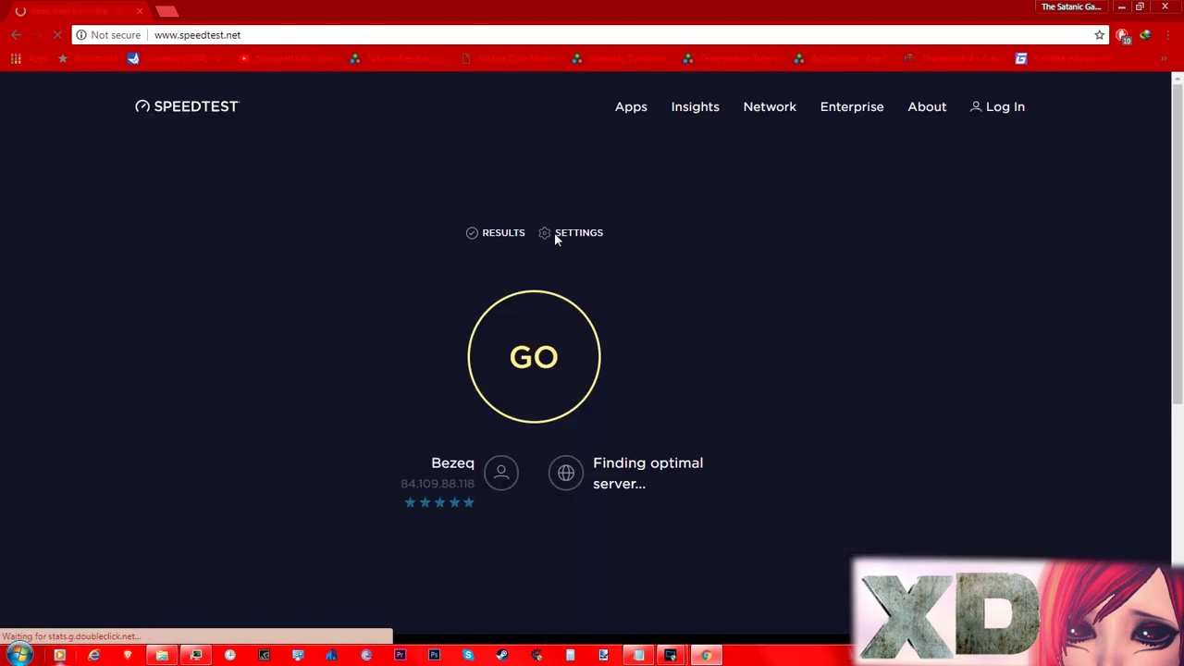
left_click_drag(402, 488, 467, 492)
left_click(428, 473)
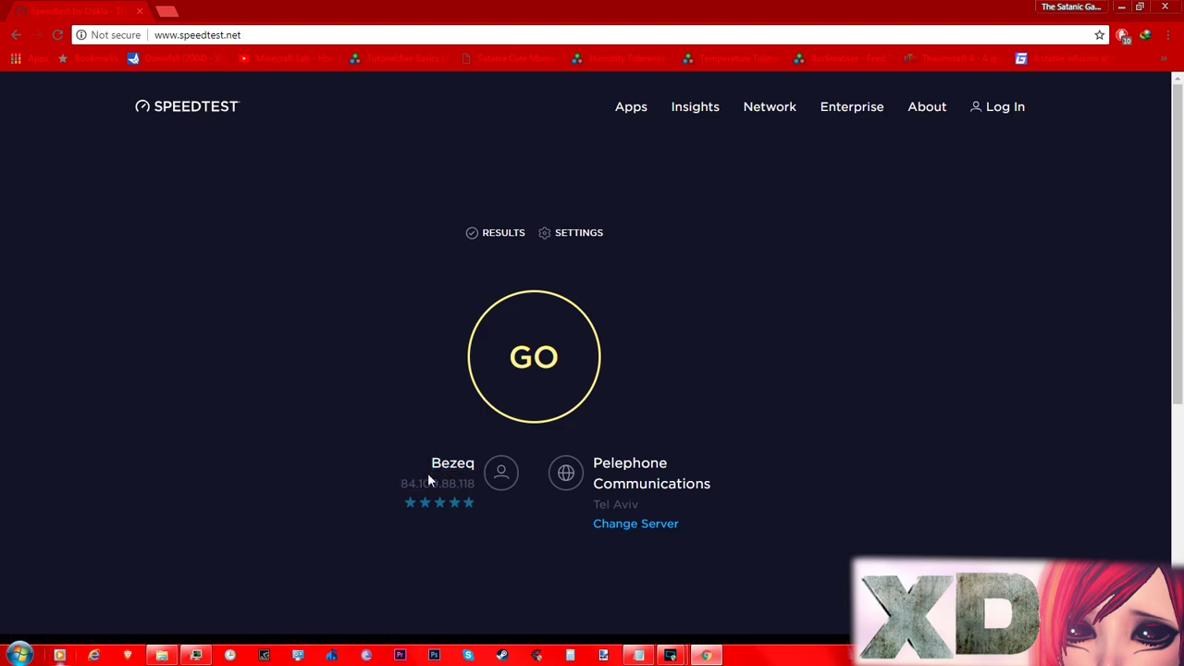
double_click(426, 477)
left_click(166, 10)
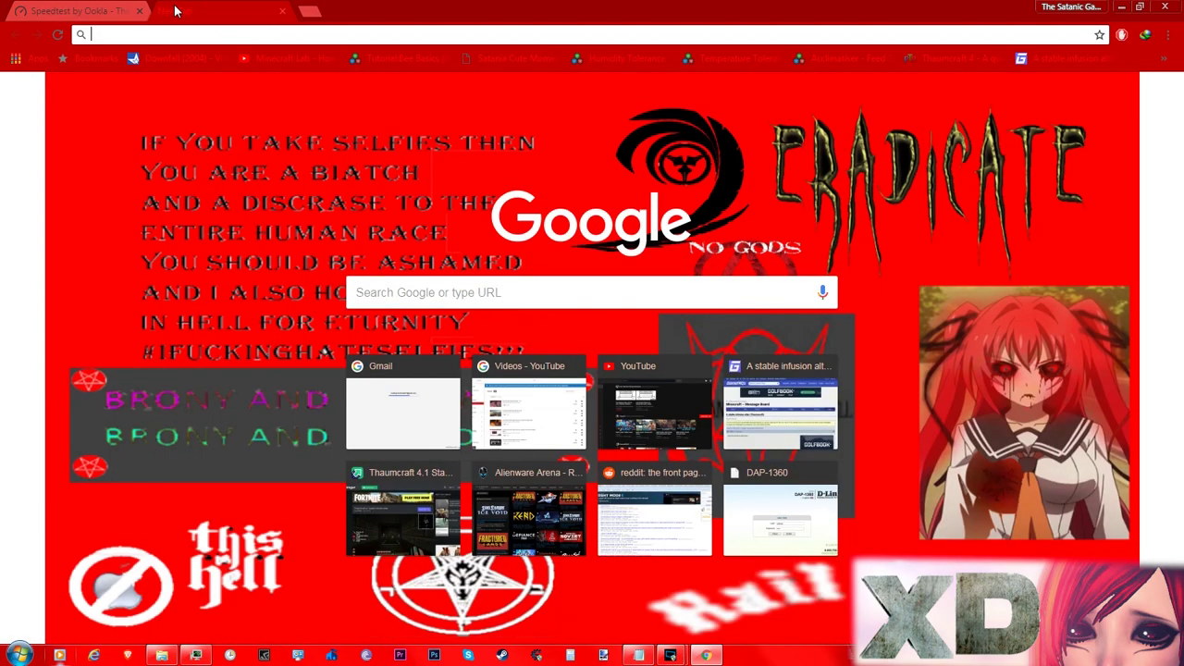
type("ip")
key("Return")
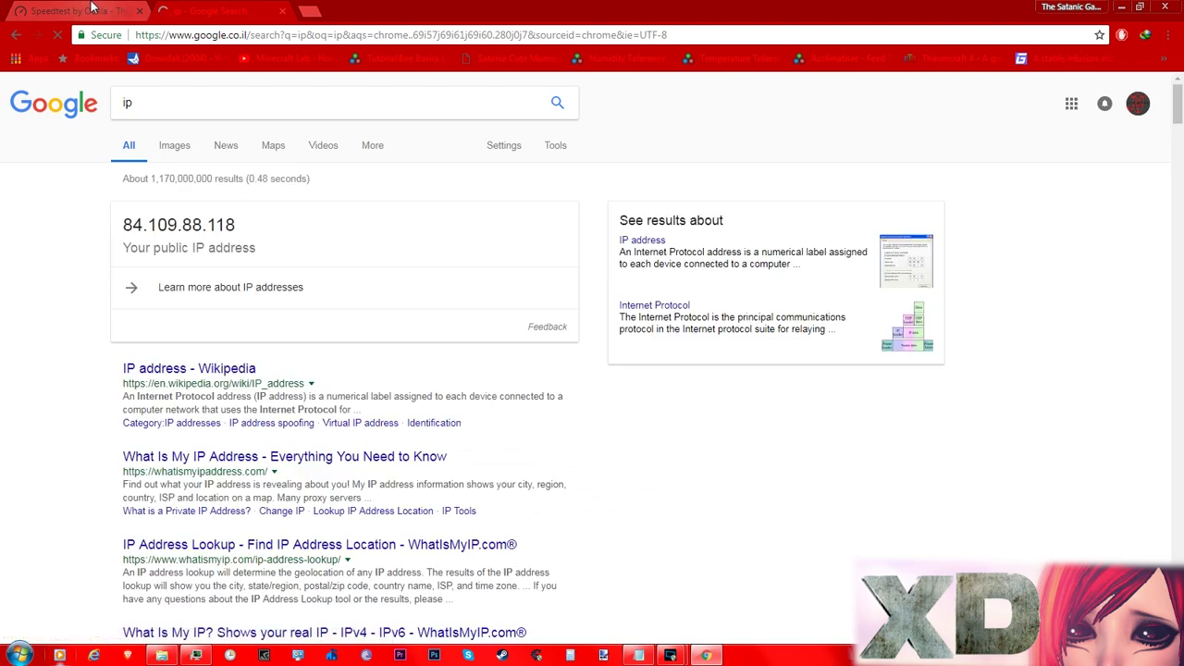
left_click(102, 10)
left_click(278, 11)
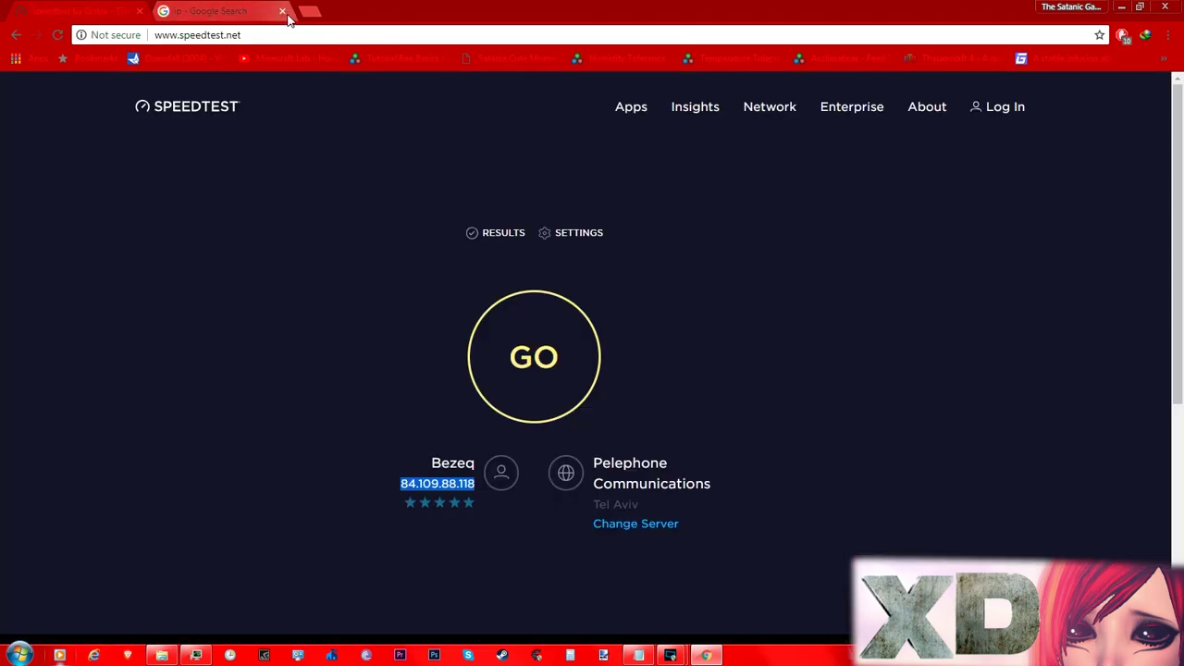
left_click(325, 320)
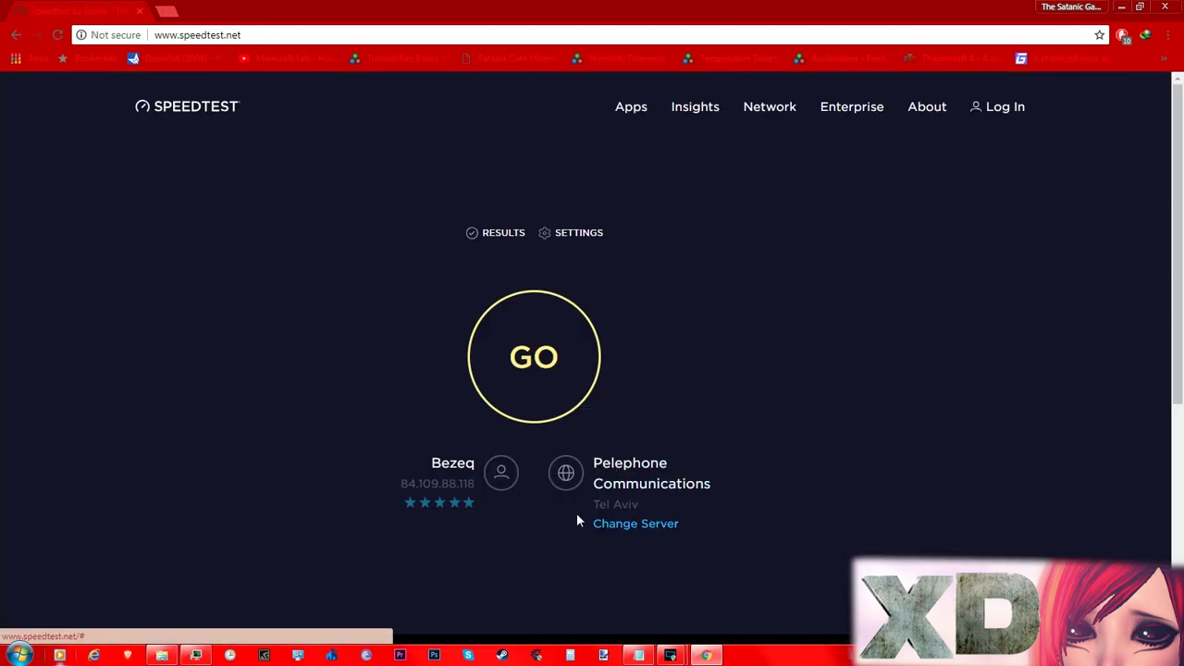
double_click(431, 470)
left_click(503, 472)
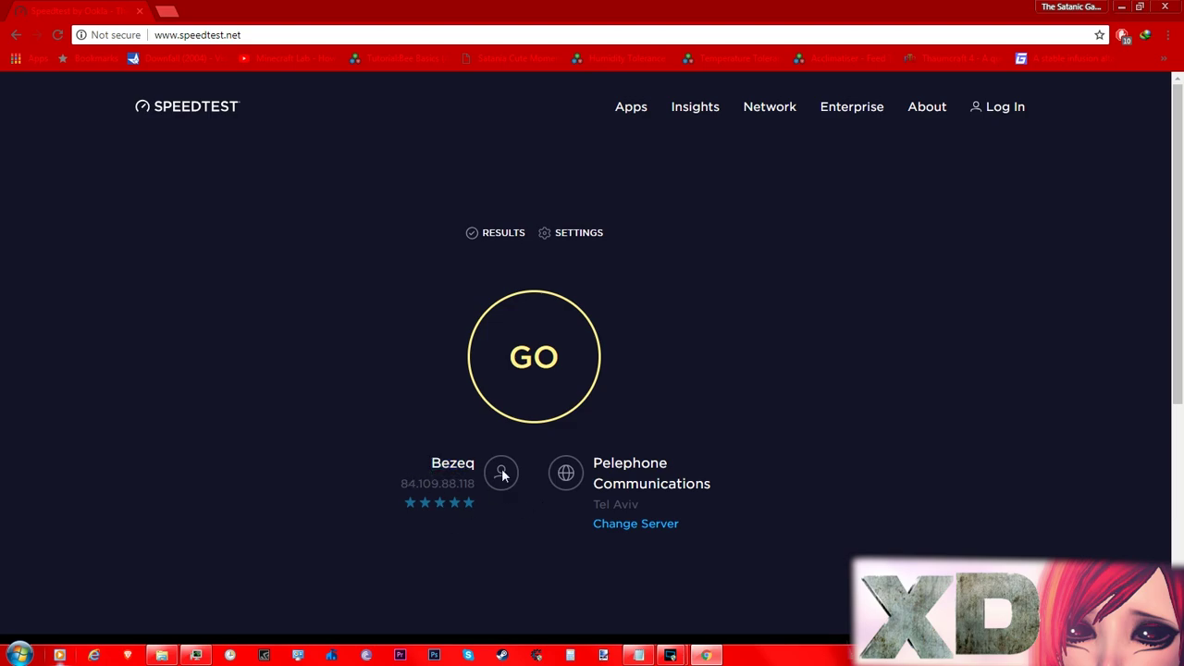
- Run the speed test: ping 13 ms, download 28.30 Mbps, upload 1.49 Mbps
left_click(560, 319)
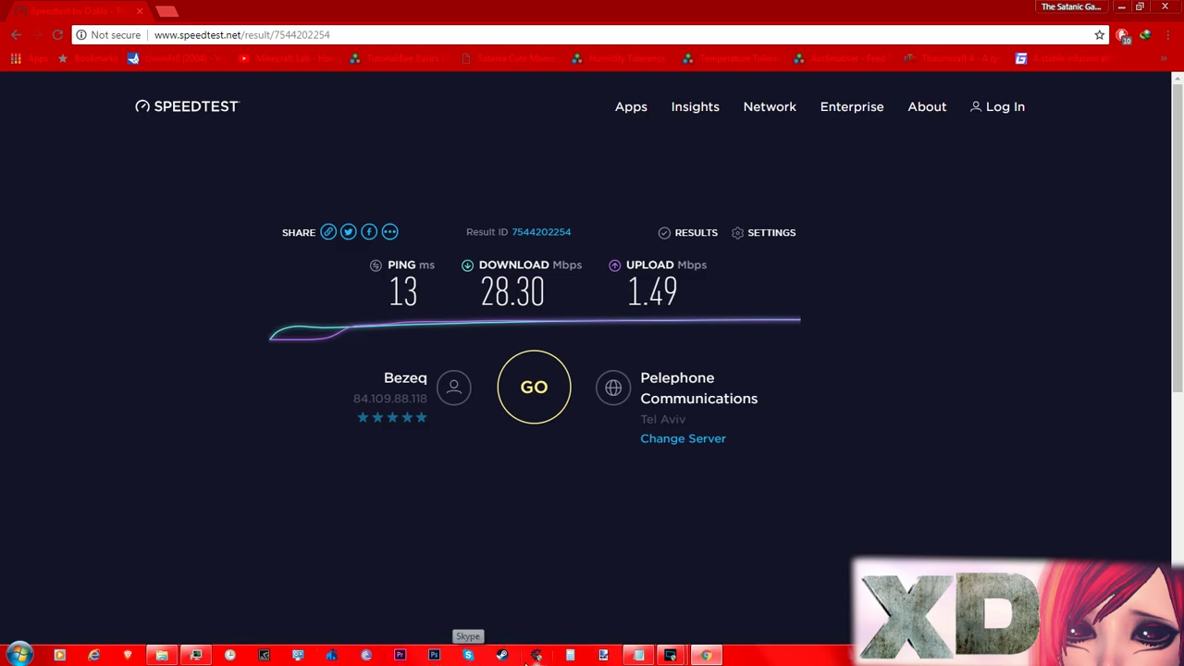
- In Calculator, halve 1.49 twice to get 0.3725
left_click(570, 655)
left_click_drag(543, 216, 275, 188)
type("1.49 / 2")
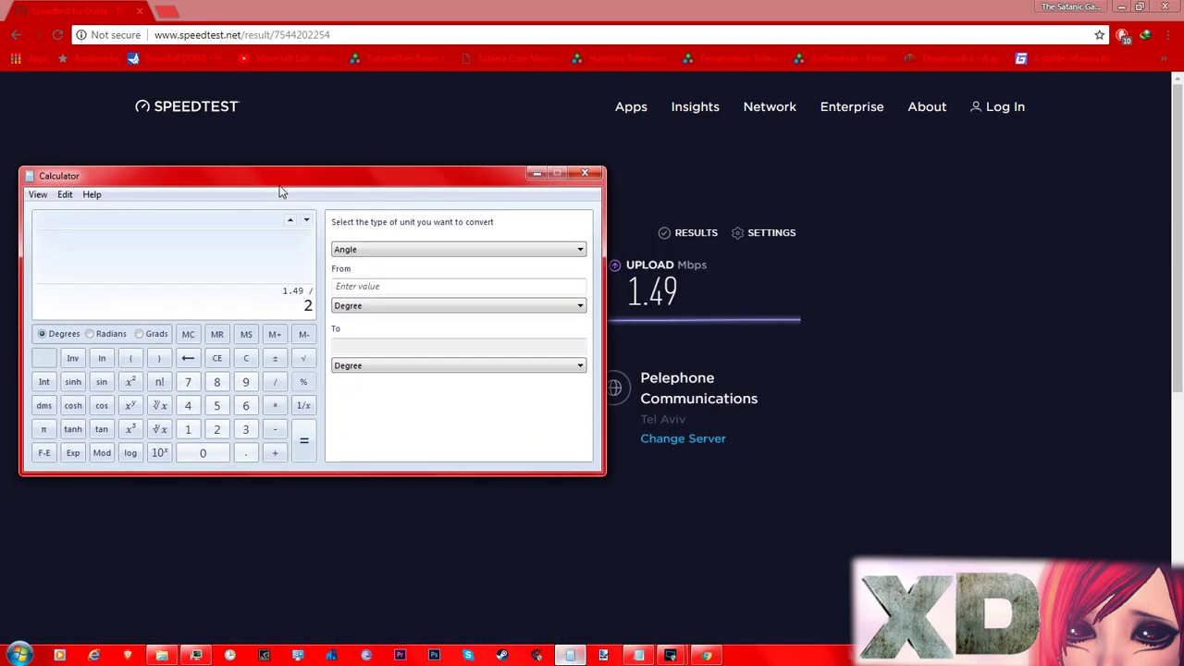
key("Return")
type("/2")
key("Return")
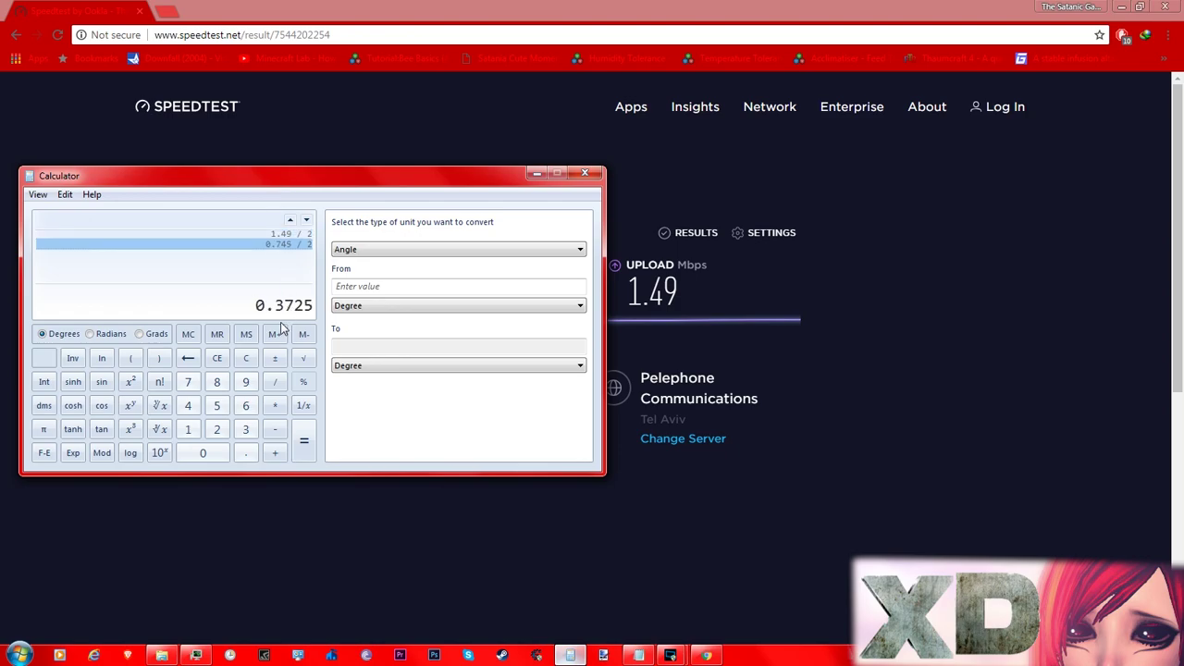
- Compute 1.49 − 0.3725 = 1.1175 using the history entries and prepare to copy it
type("+ ")
type("1.49")
key("Return")
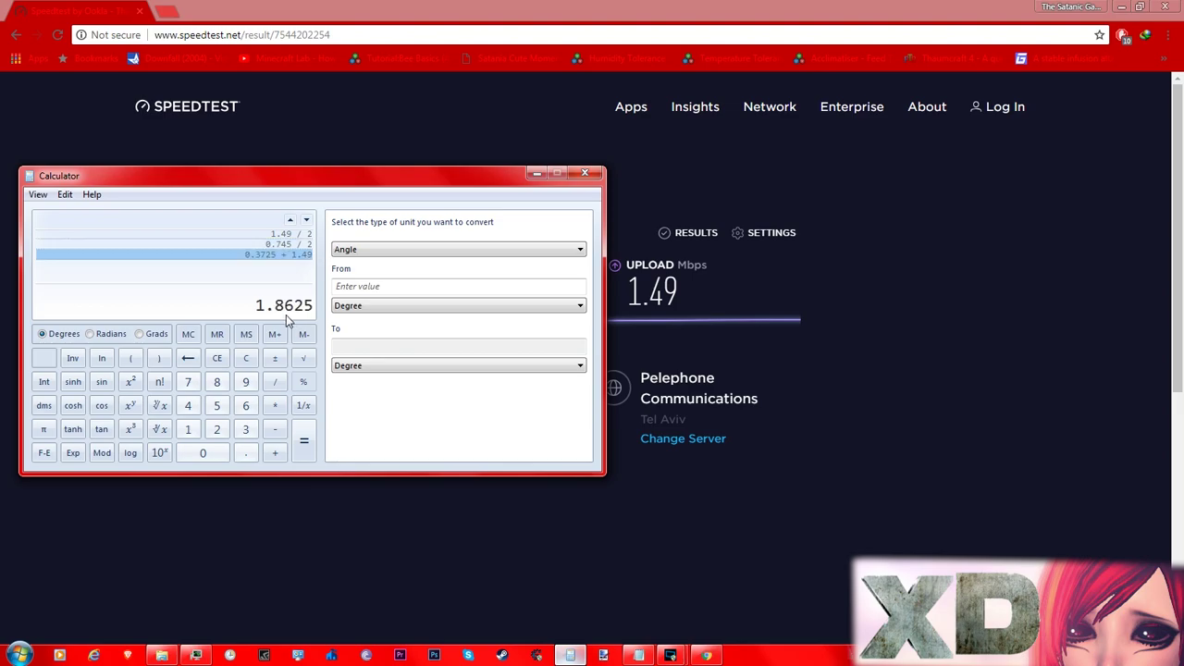
left_click(246, 358)
left_click(279, 254)
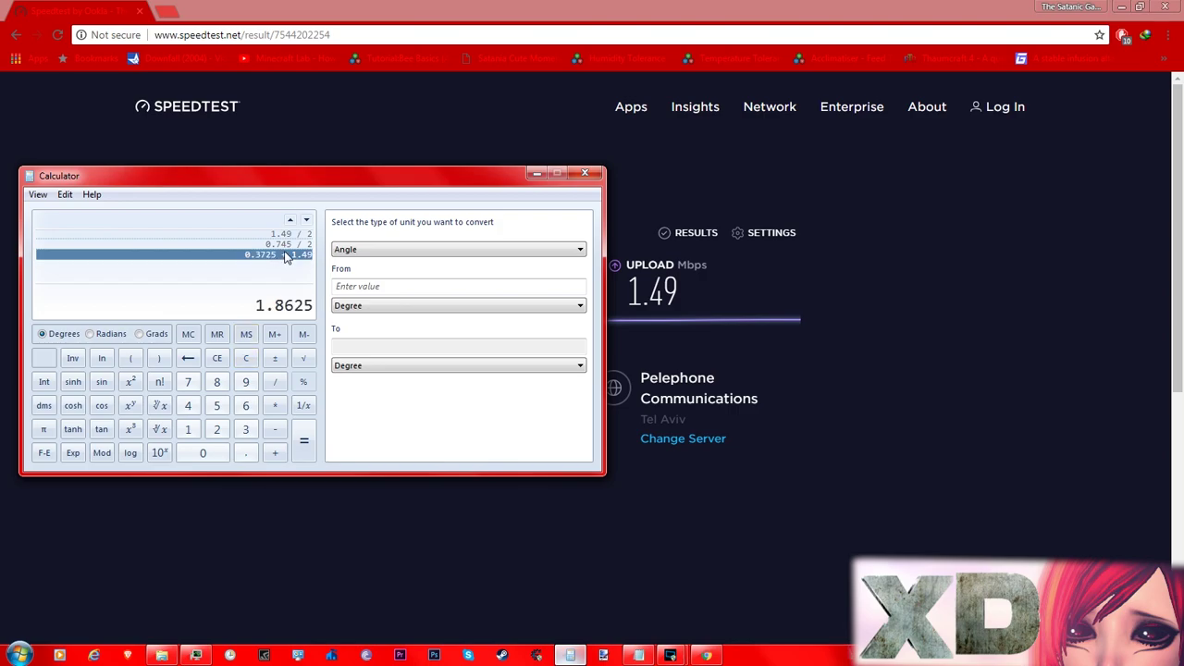
left_click(287, 244)
left_click(293, 235)
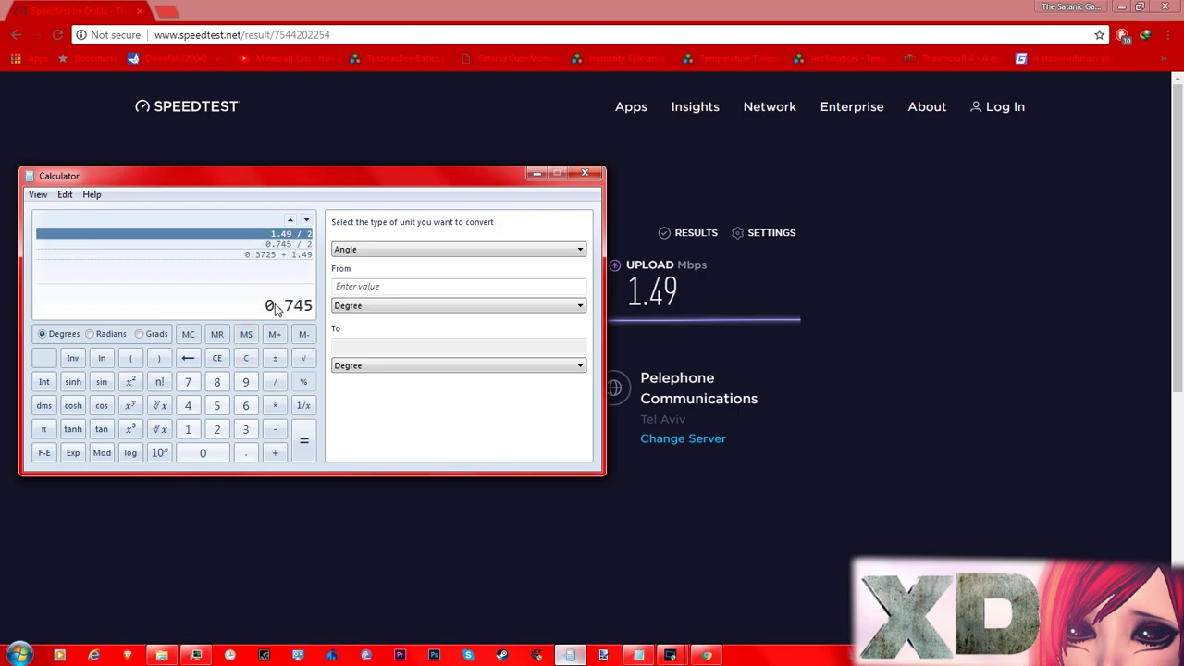
left_click(293, 245)
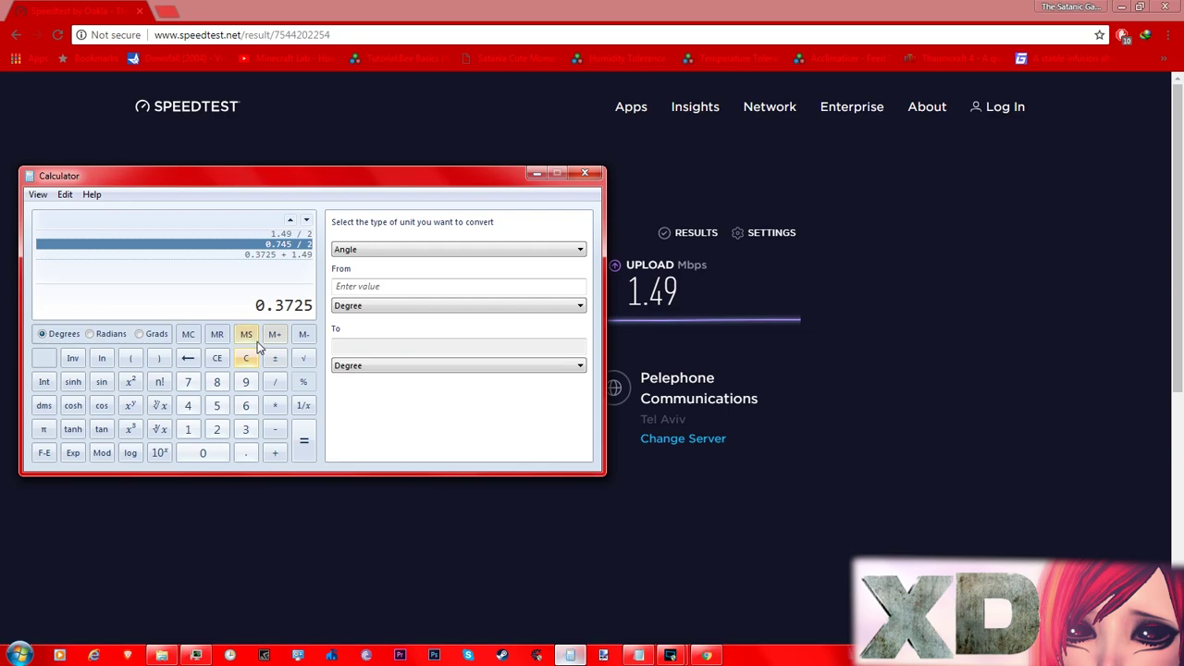
type("1.49 ")
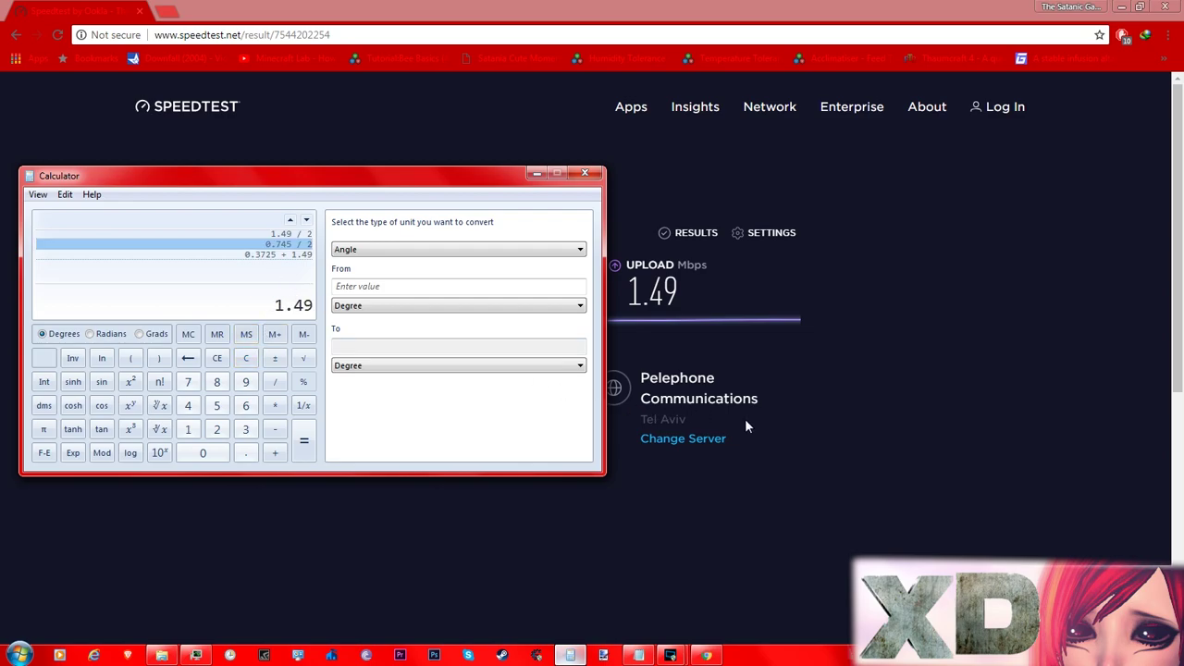
type("-")
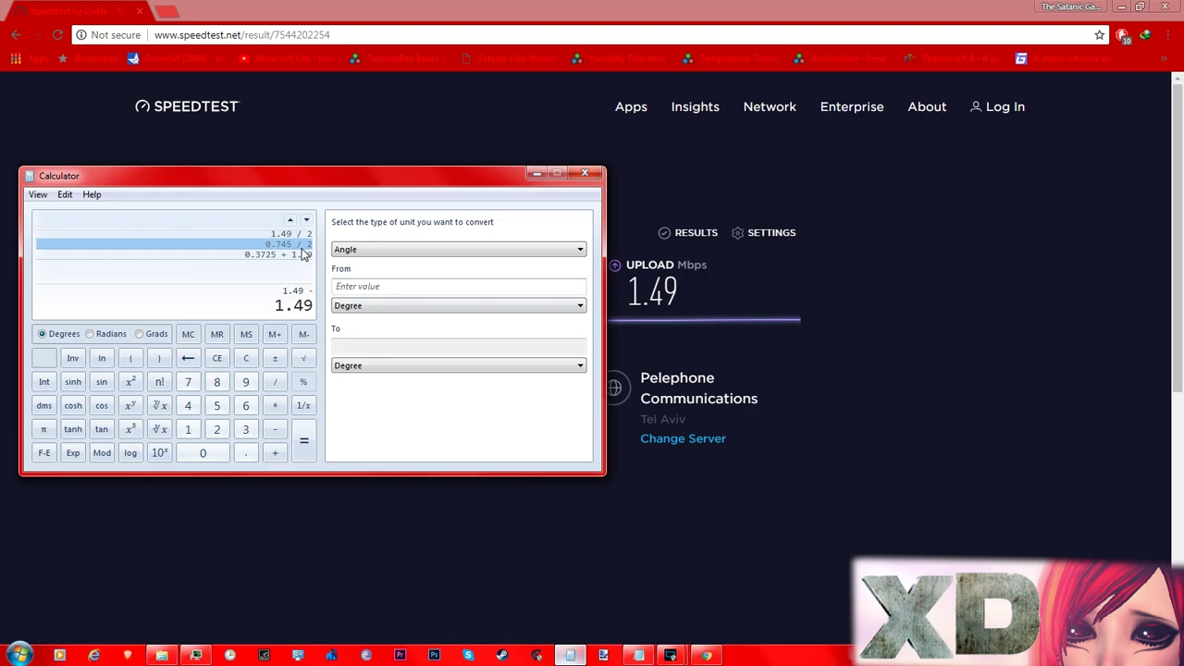
left_click(302, 246)
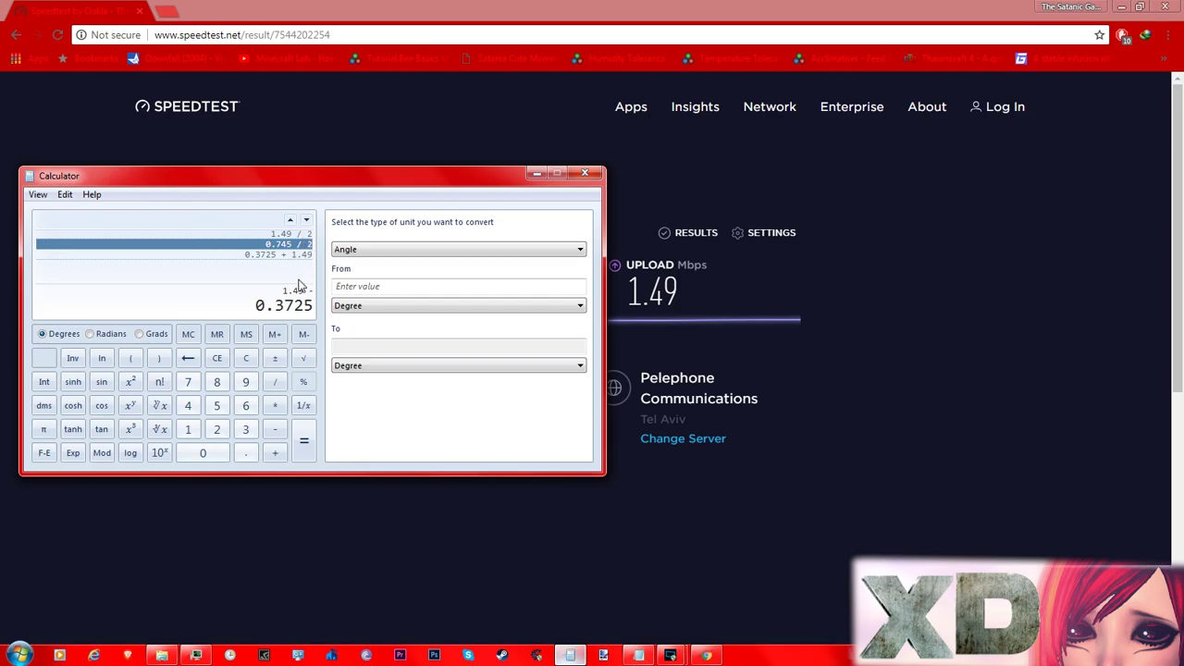
key("Return")
right_click(280, 319)
- Copy 1.1175 and search Google for 'mps to kbps' in a new tab
left_click(335, 323)
left_click(167, 11)
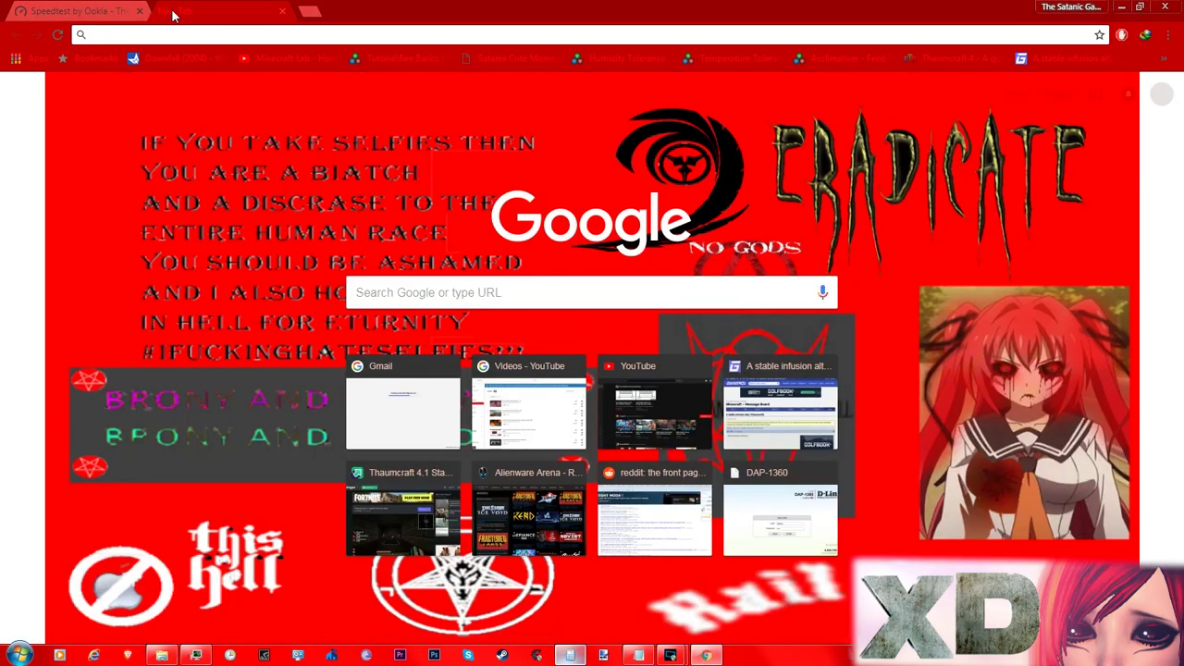
type("mps tok")
key("BackSpace")
type("kbps")
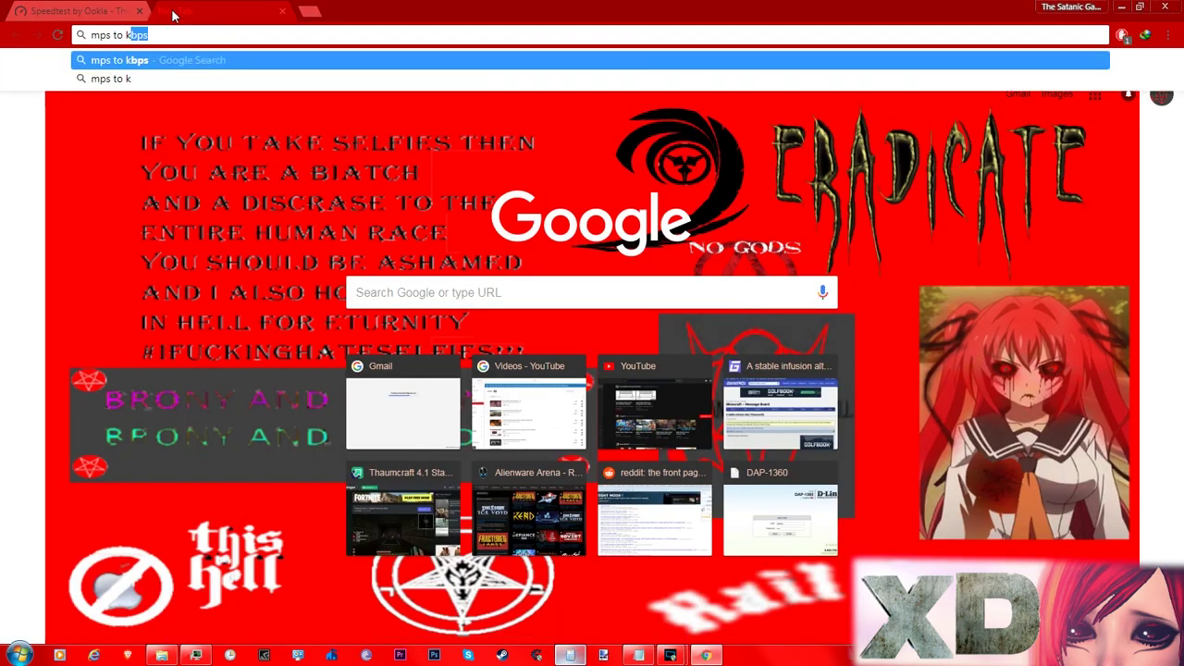
key("Return")
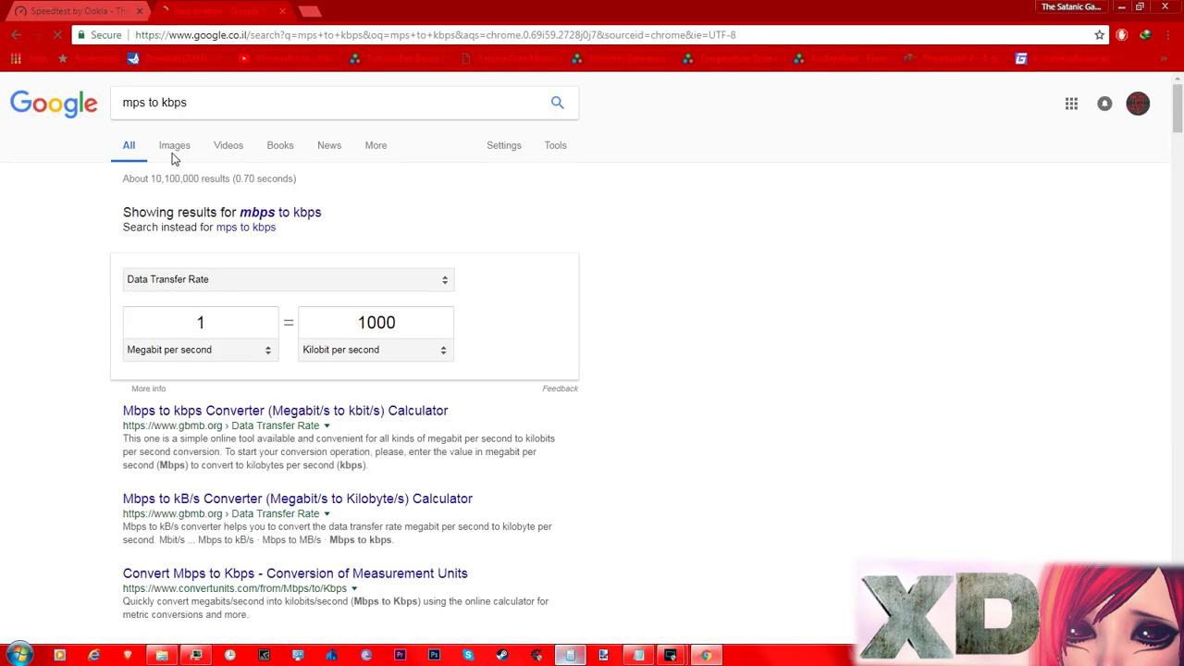
- Convert 1.1175 Mbps to 1117.5 kbps, select it, and return to XSplit's YouTube Live properties
double_click(236, 321)
type("1.1175")
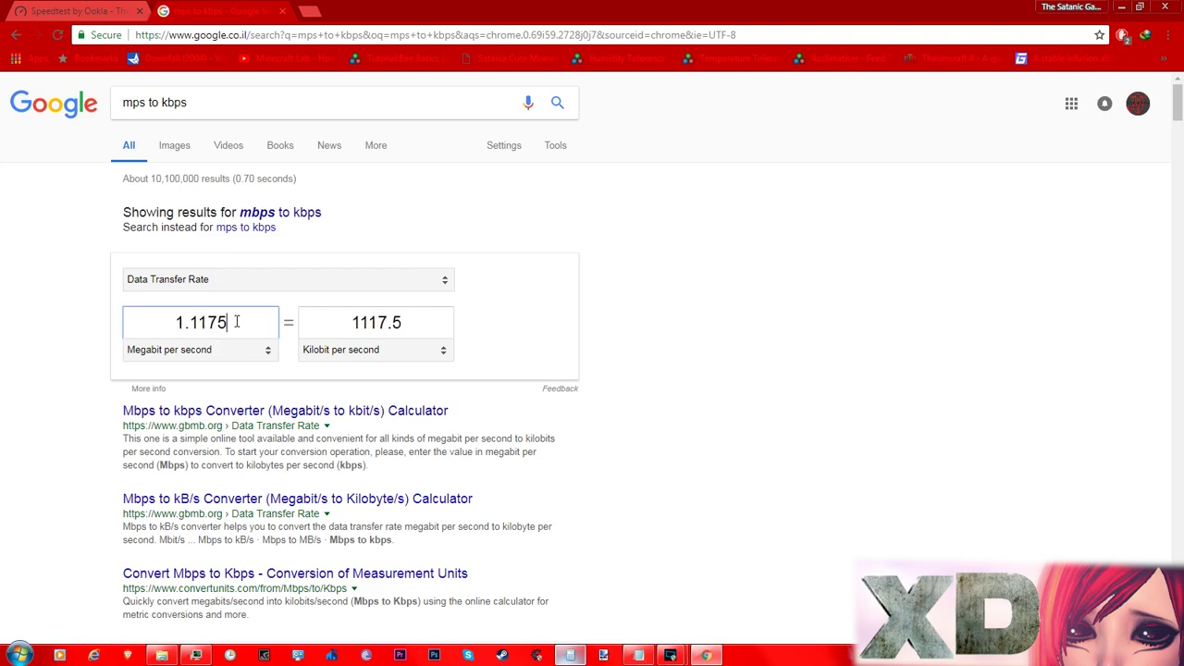
left_click(314, 326)
left_click(334, 325)
double_click(334, 325)
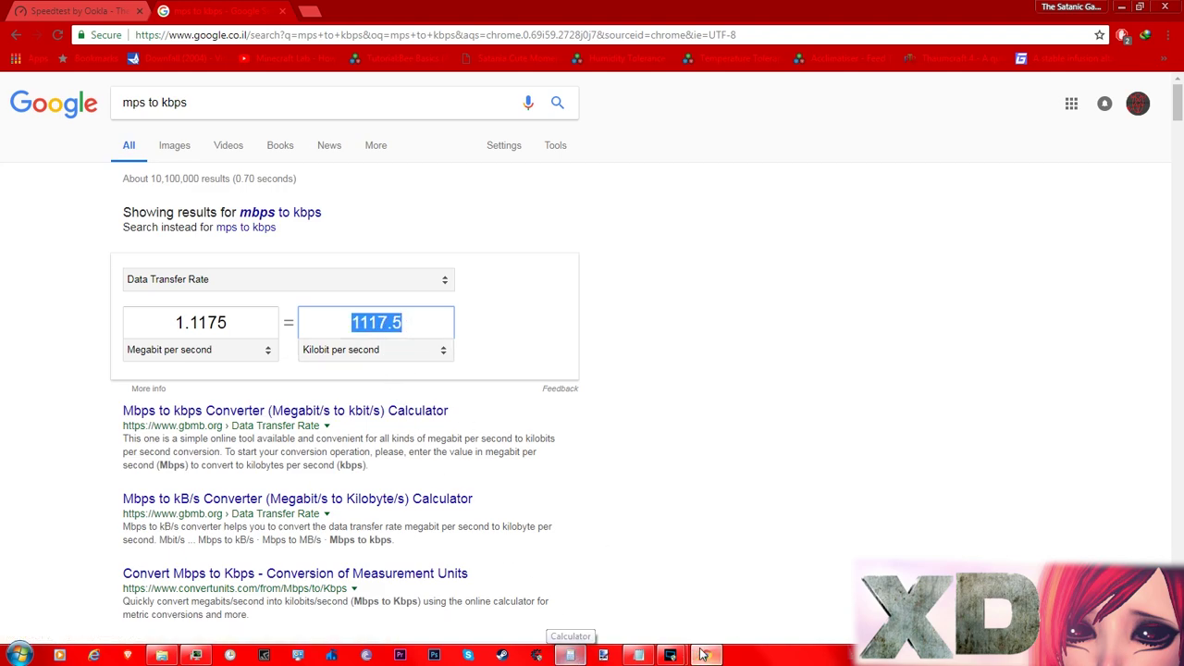
mouse_move(671, 655)
left_click(708, 544)
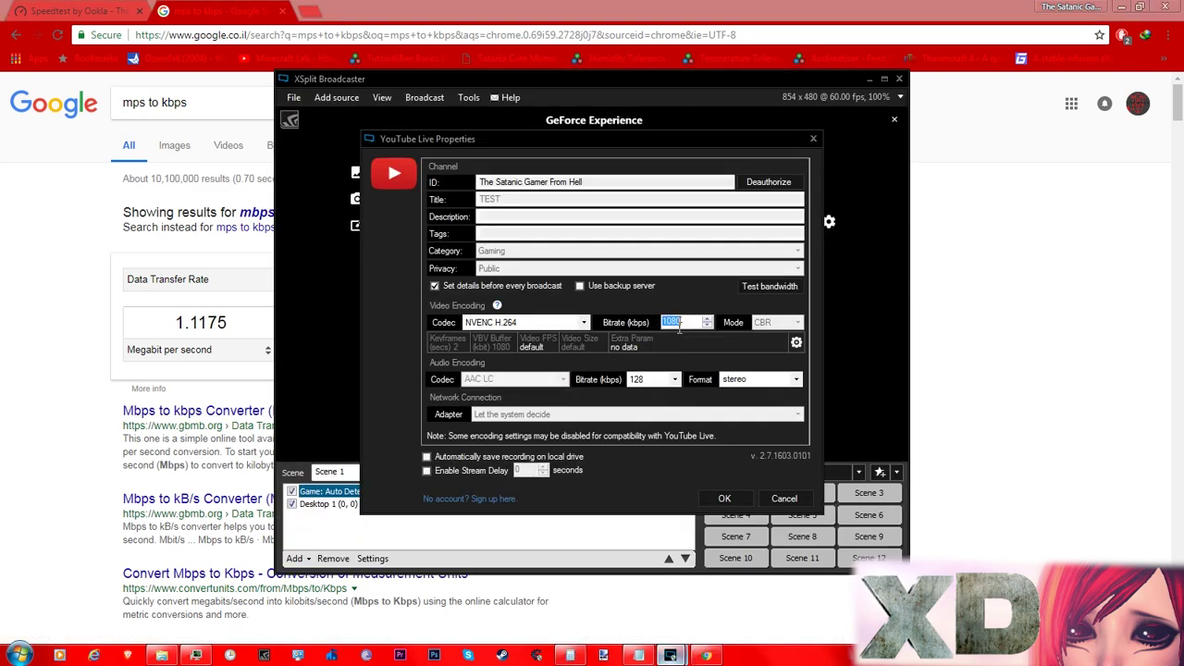